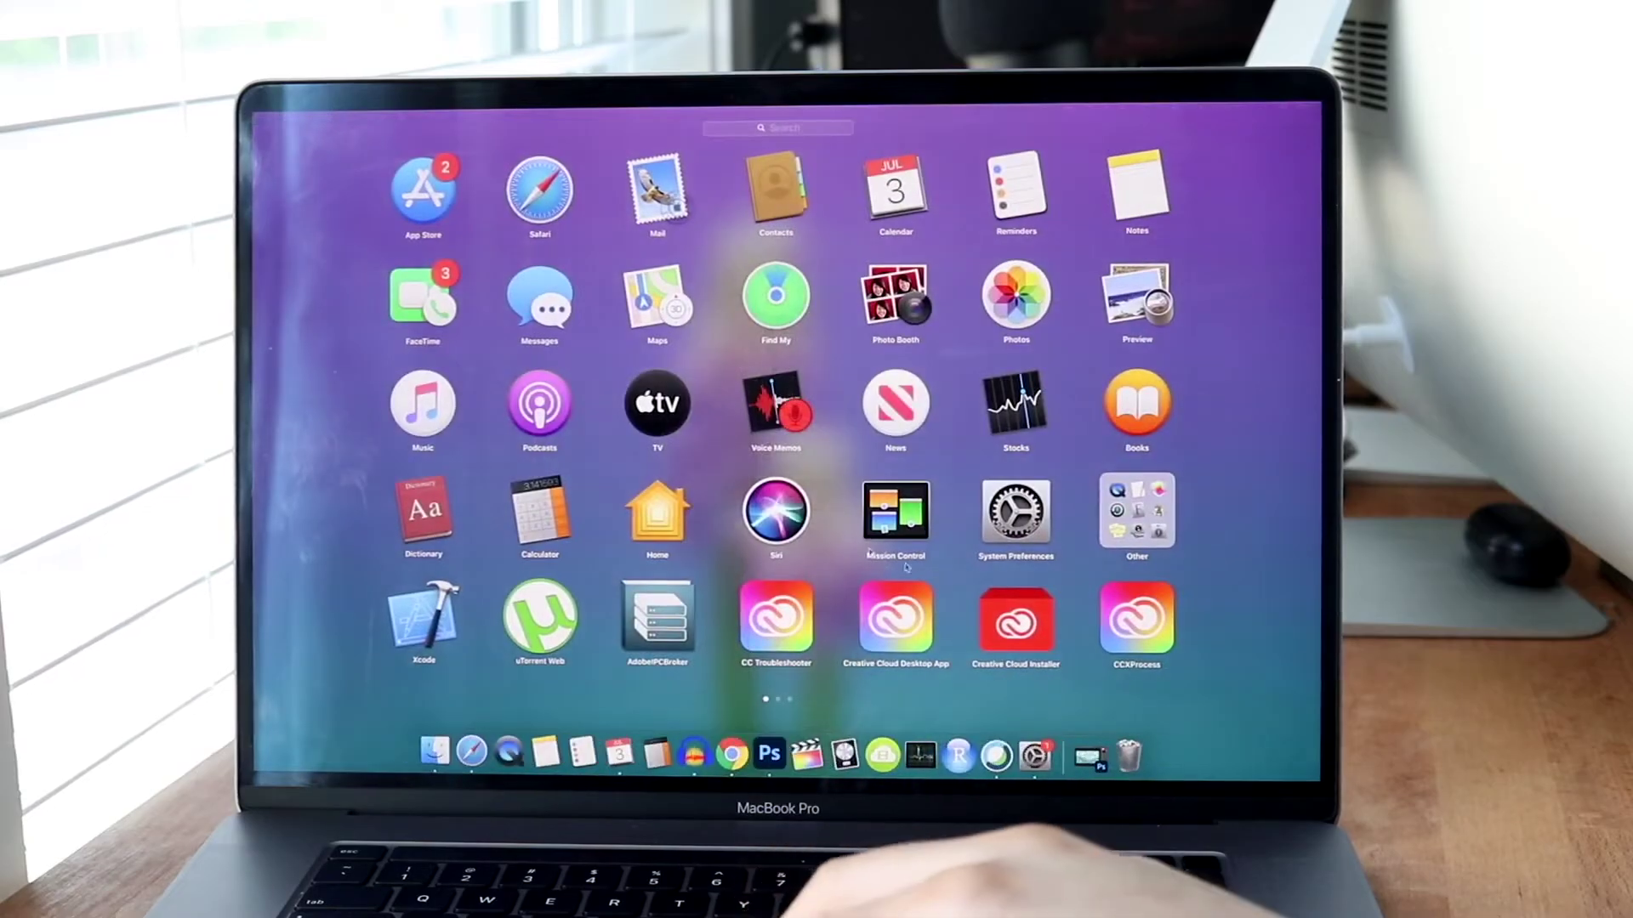
scroll(905, 566, right, 5)
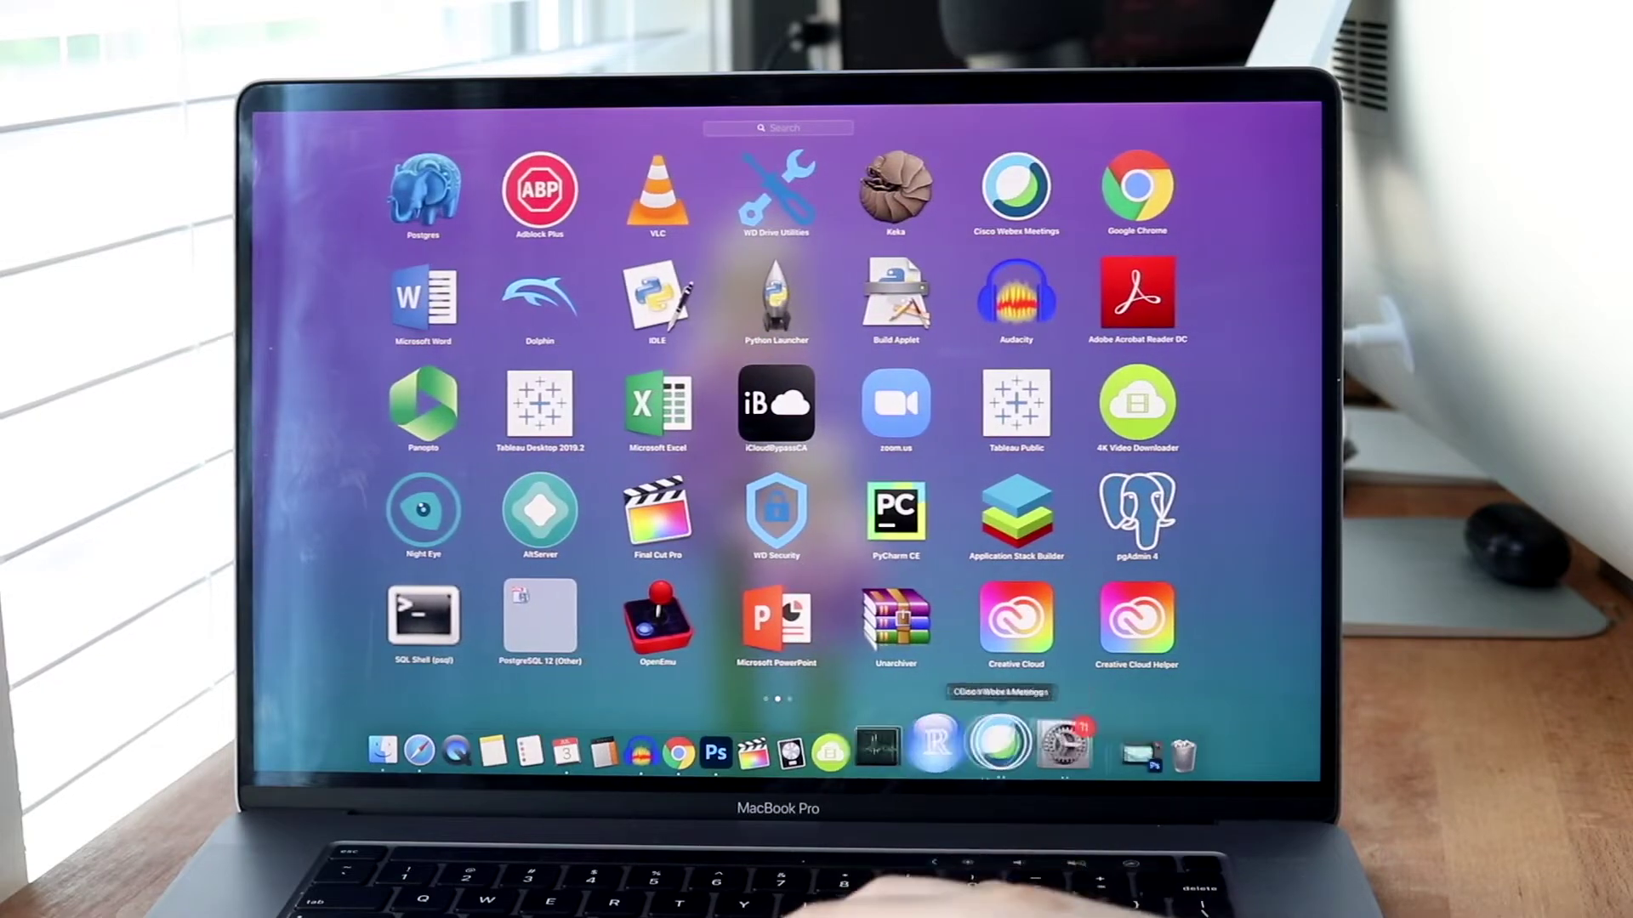
Leave Launchpad for the desktop and launch Final Cut Pro from the Dock.
key(Escape)
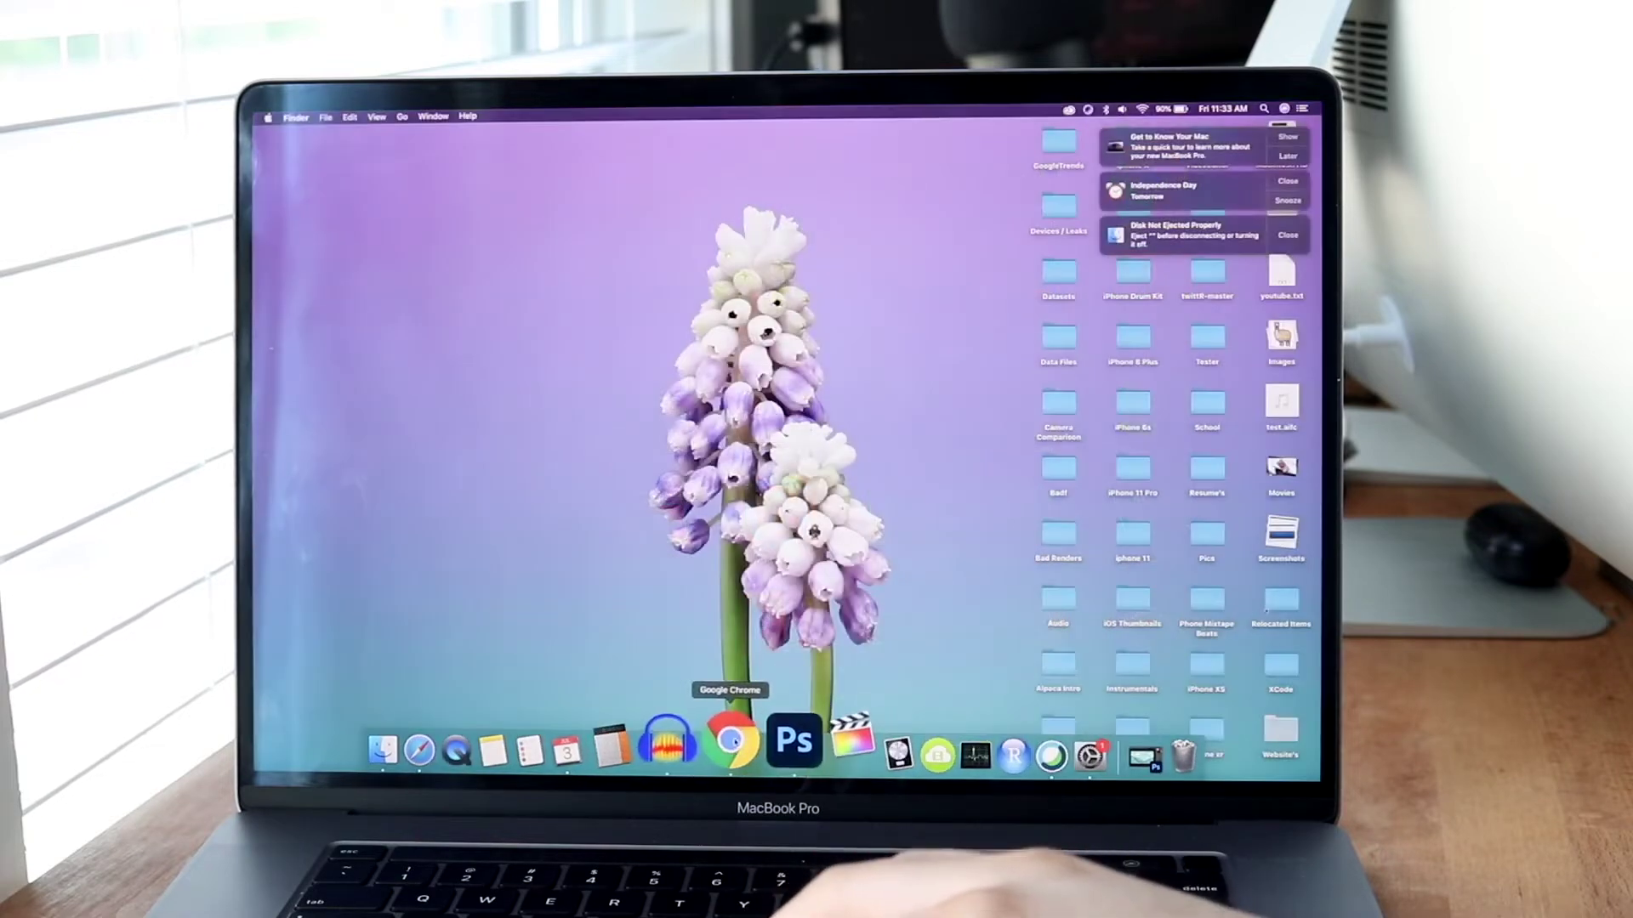
click(809, 753)
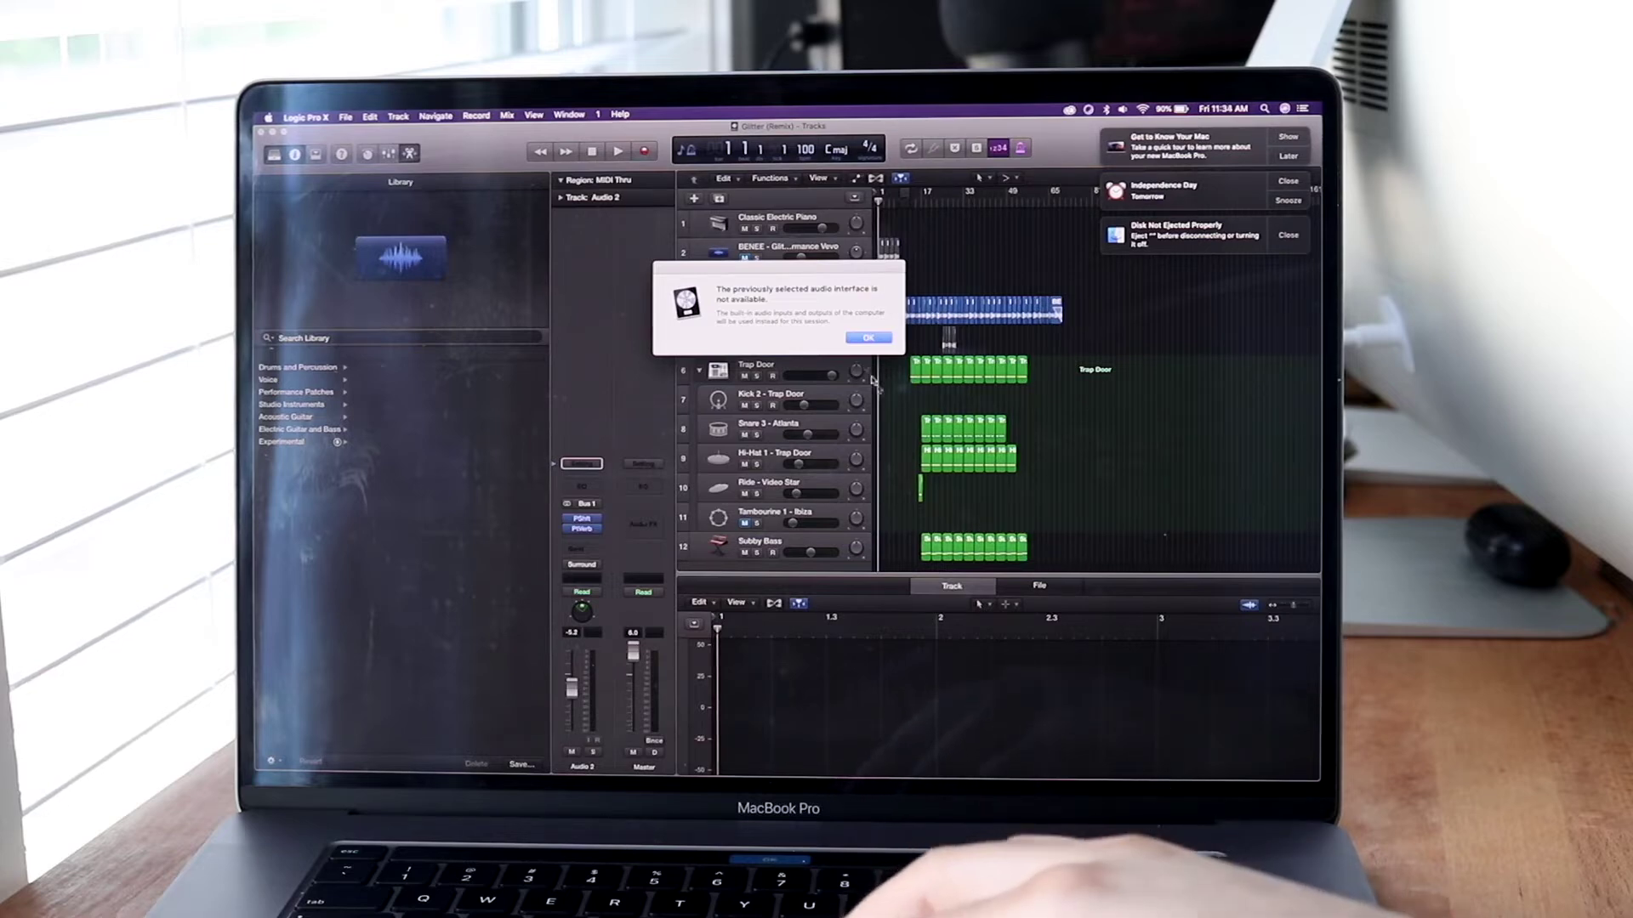
Dismiss the audio-interface alert and notification banners, and place the playhead near bar 7.
click(867, 337)
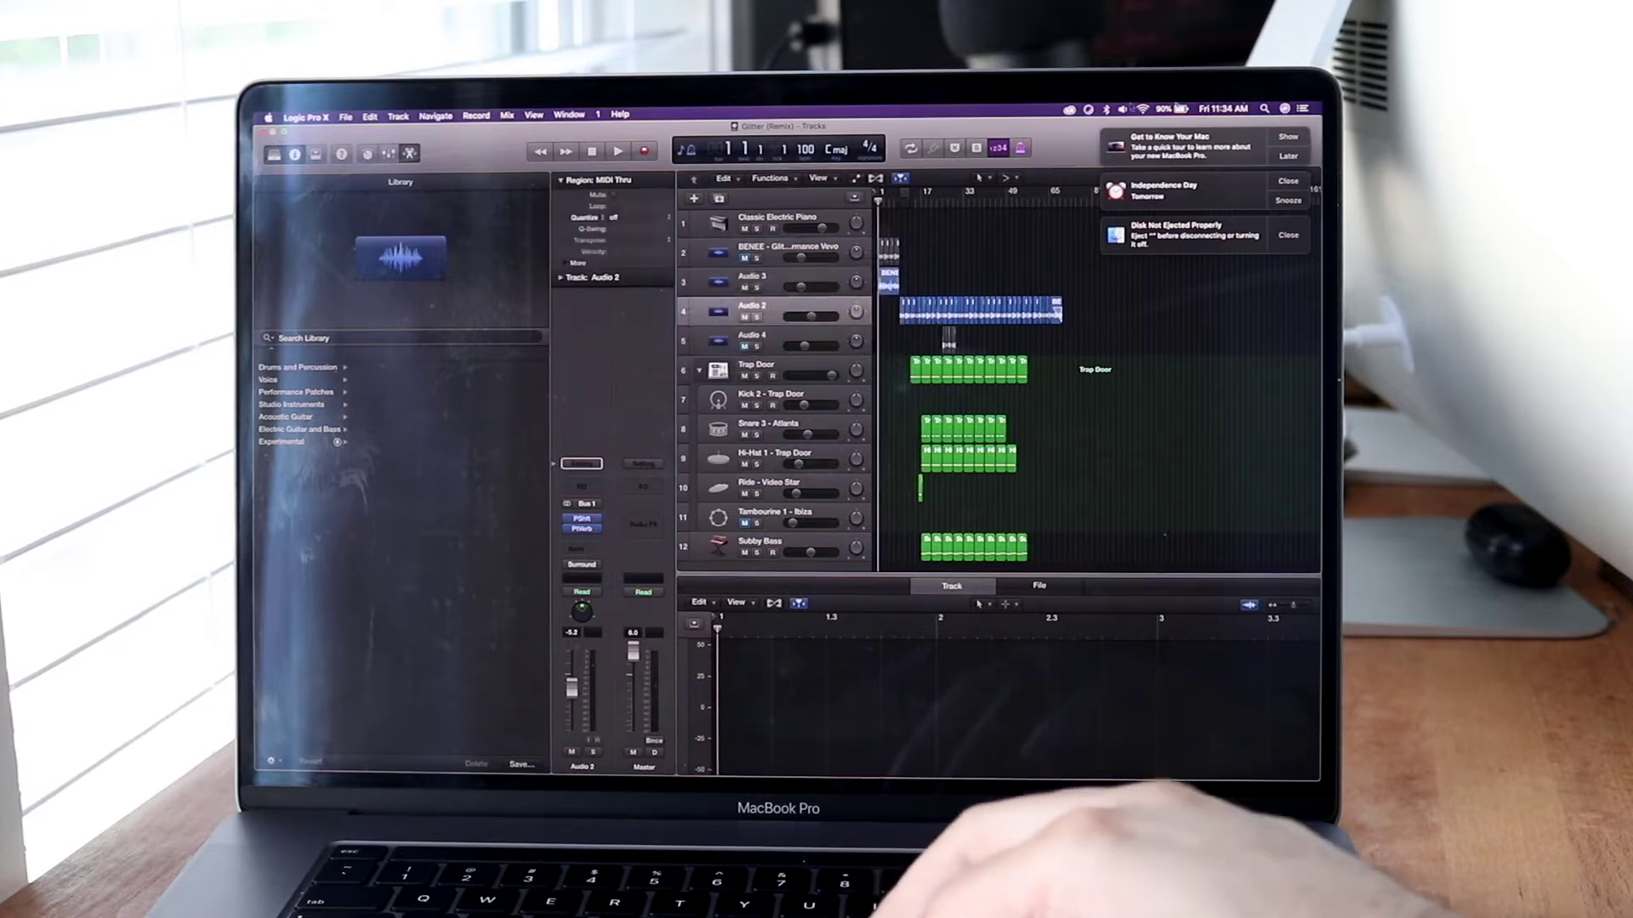
scroll(1071, 297, up, 5)
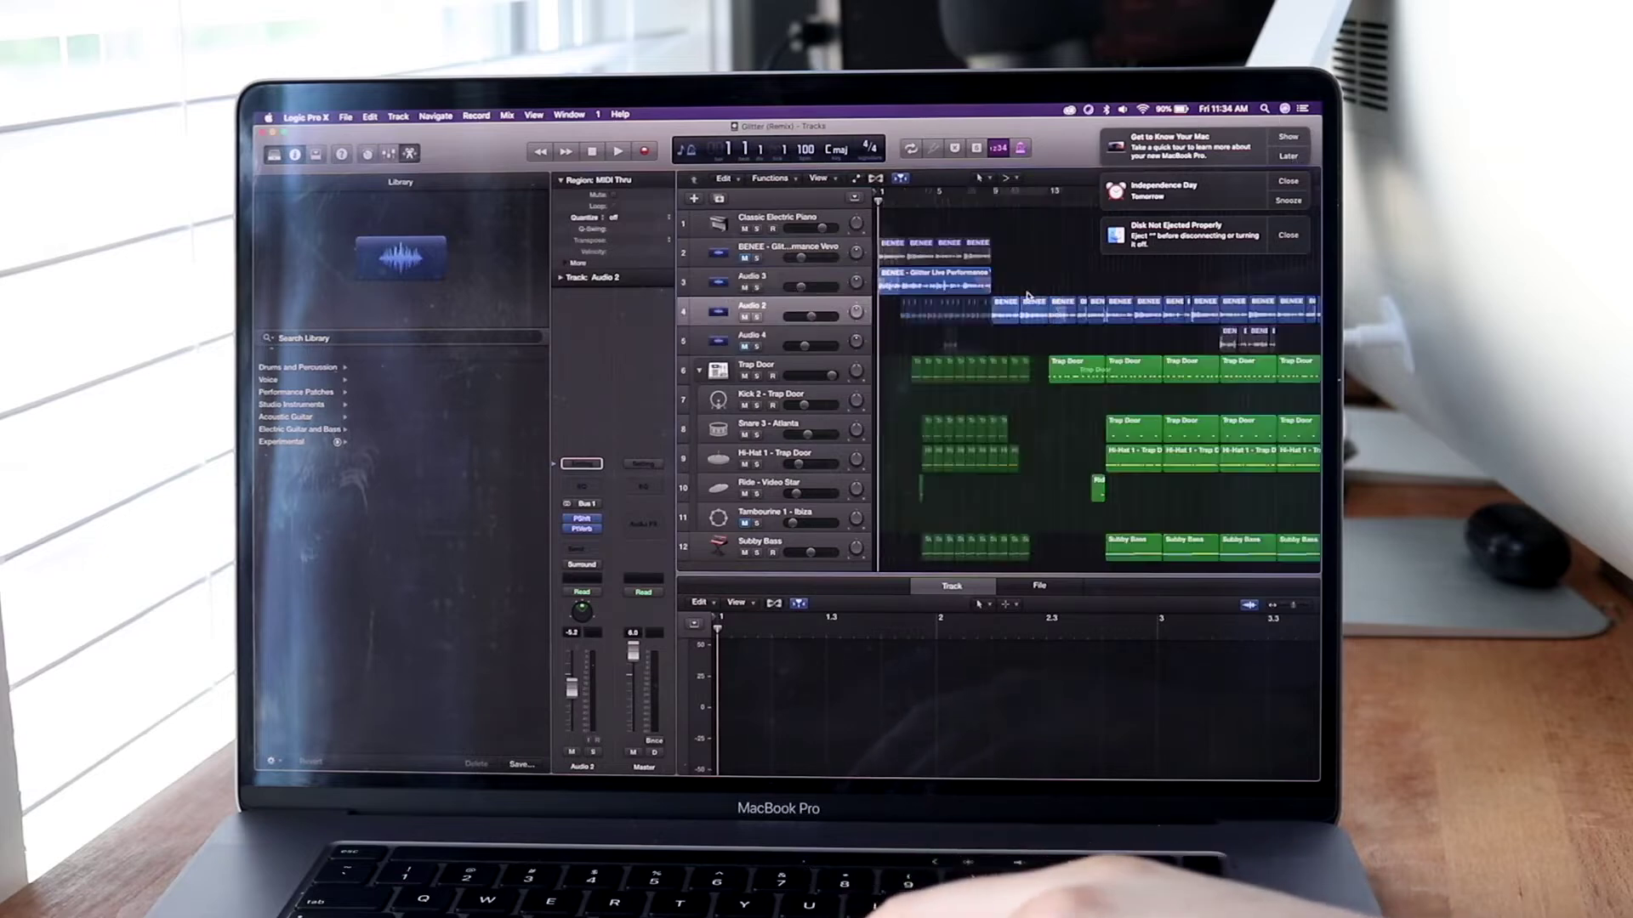
scroll(1029, 296, up, 5)
scroll(1059, 323, down, 5)
scroll(1060, 326, up, 4)
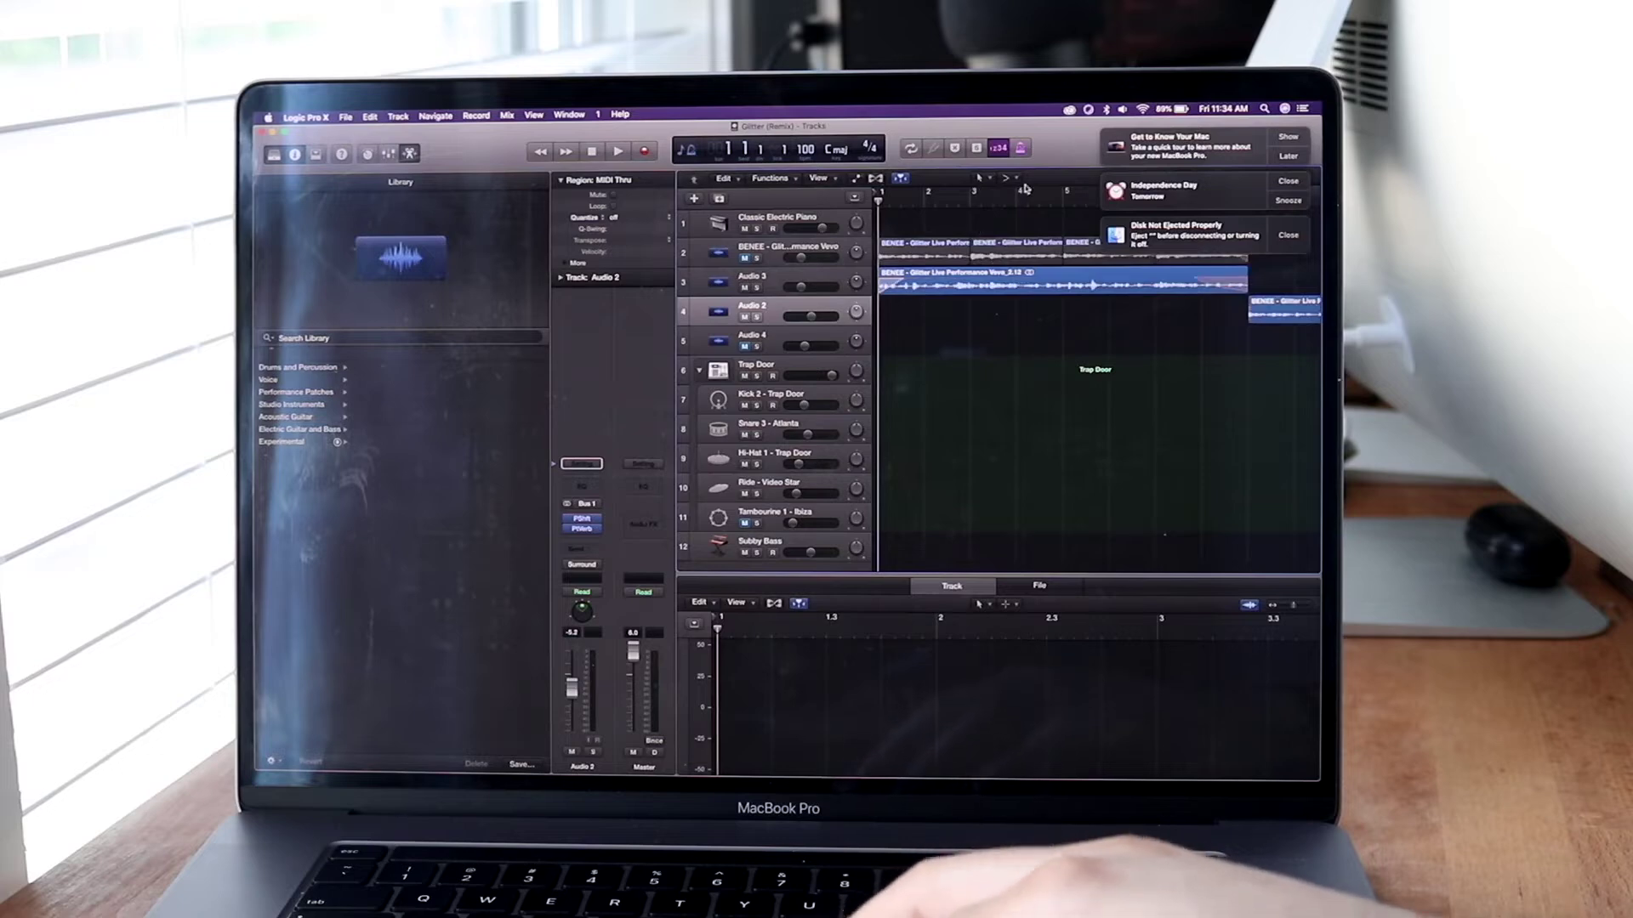
click(1291, 185)
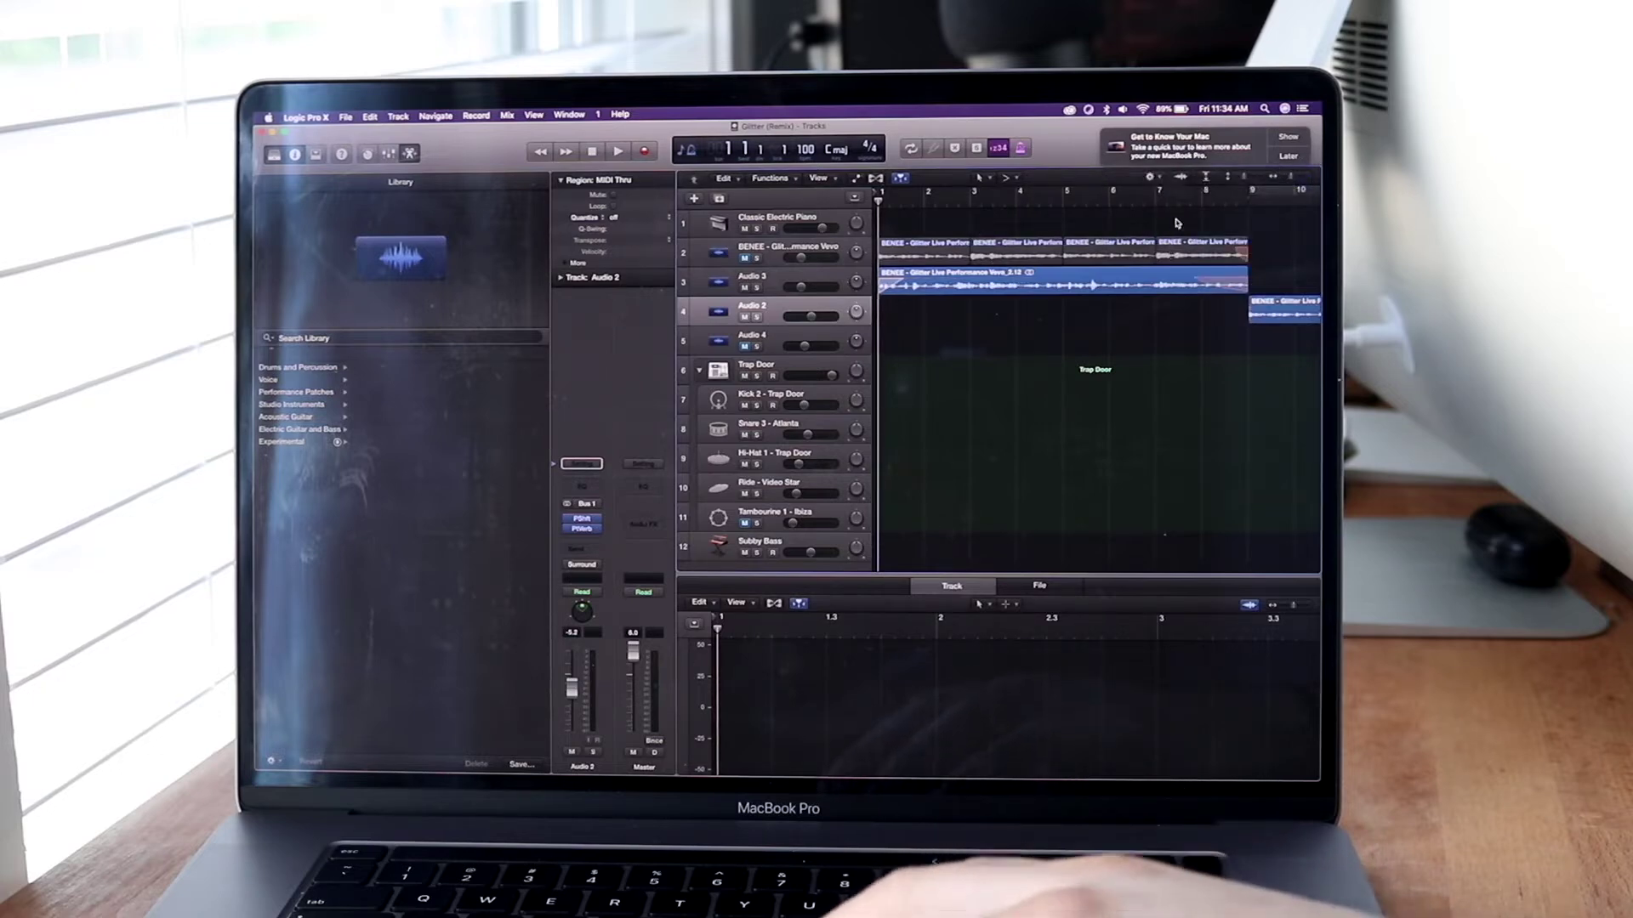
click(1179, 198)
scroll(1178, 198, down, 5)
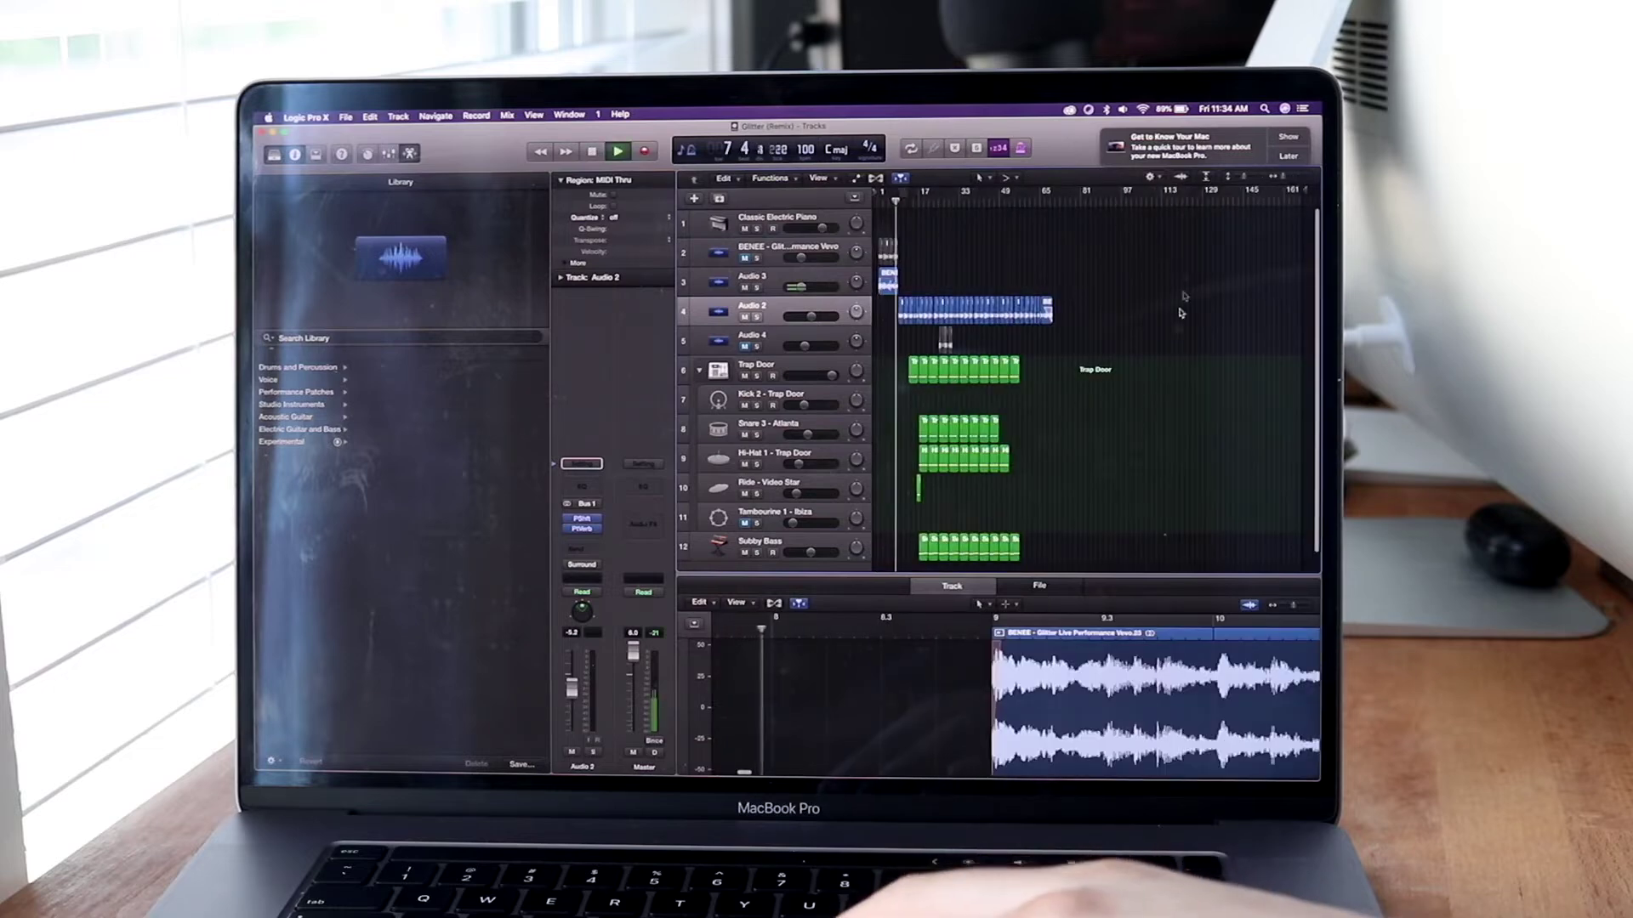
scroll(1106, 332, up, 5)
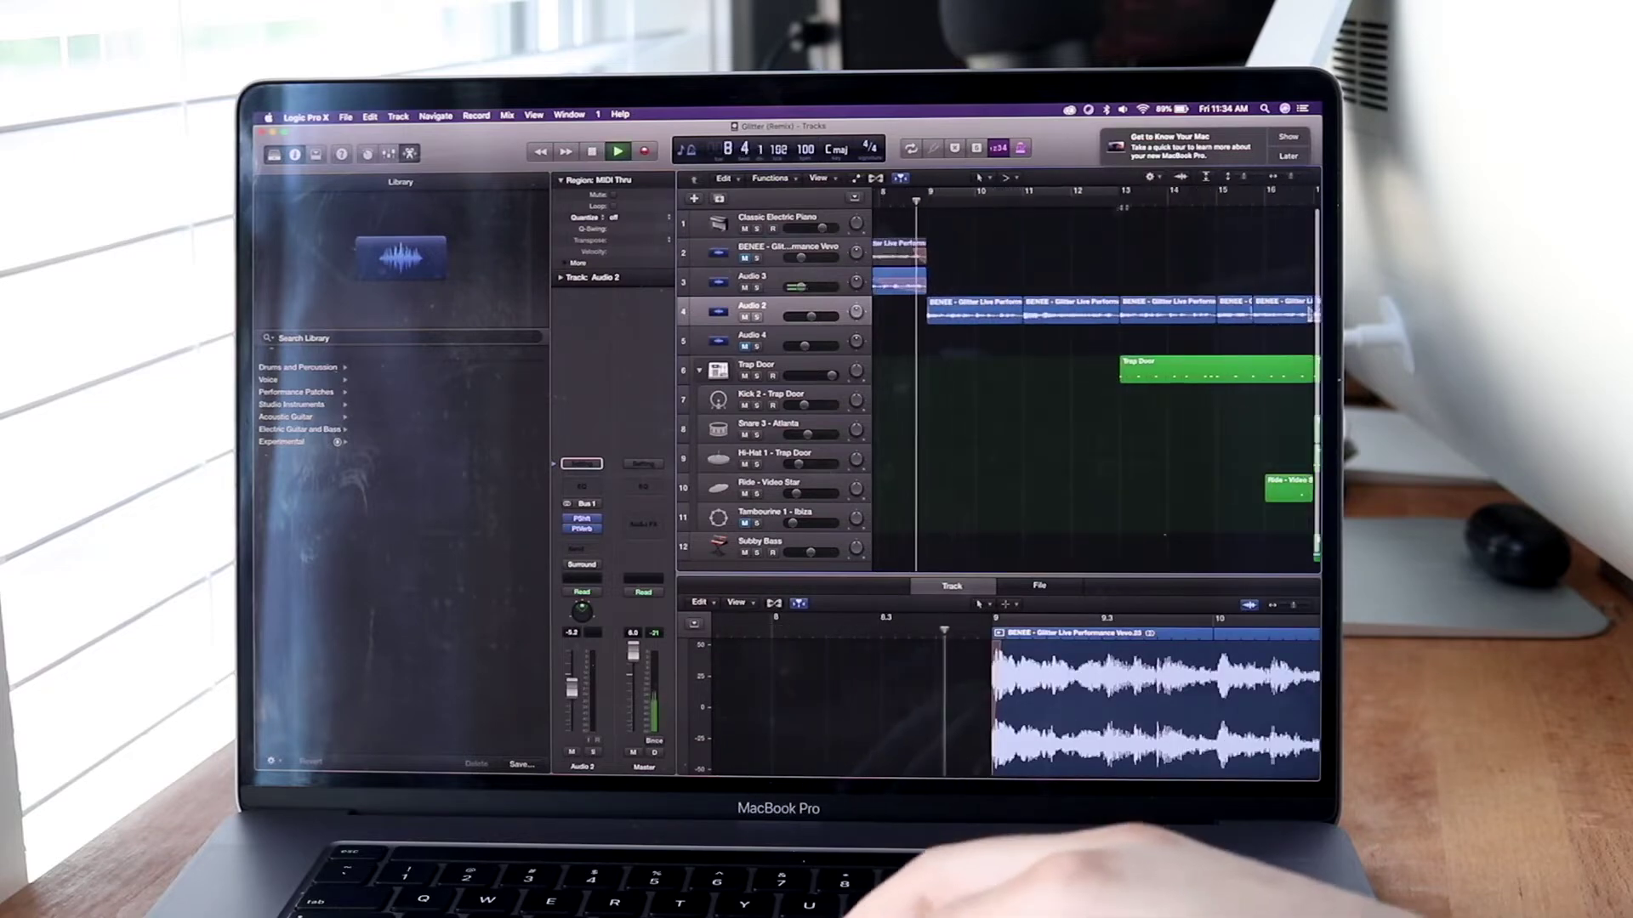